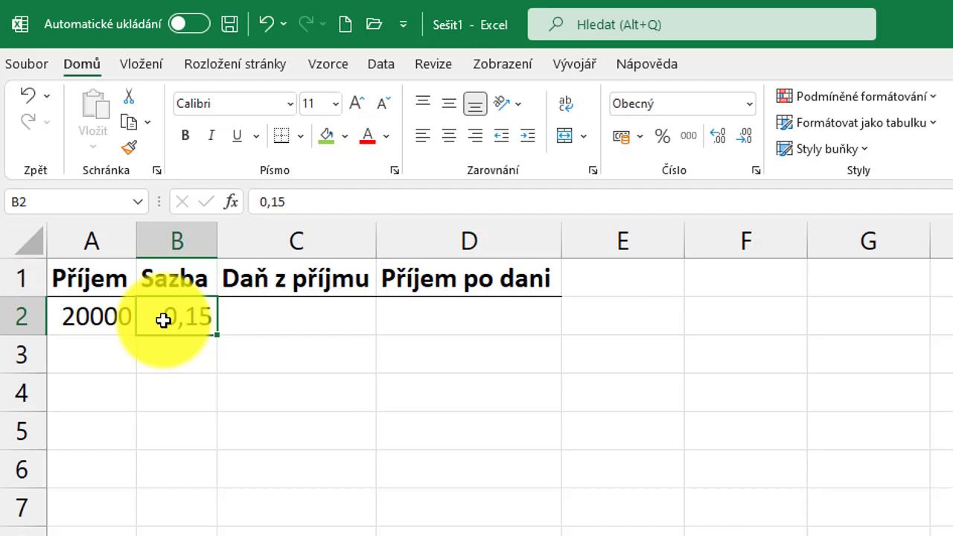
Step: Format the rate in B2 as 15% and calculate tax 3000 in C2 with =B2*A2
click(663, 141)
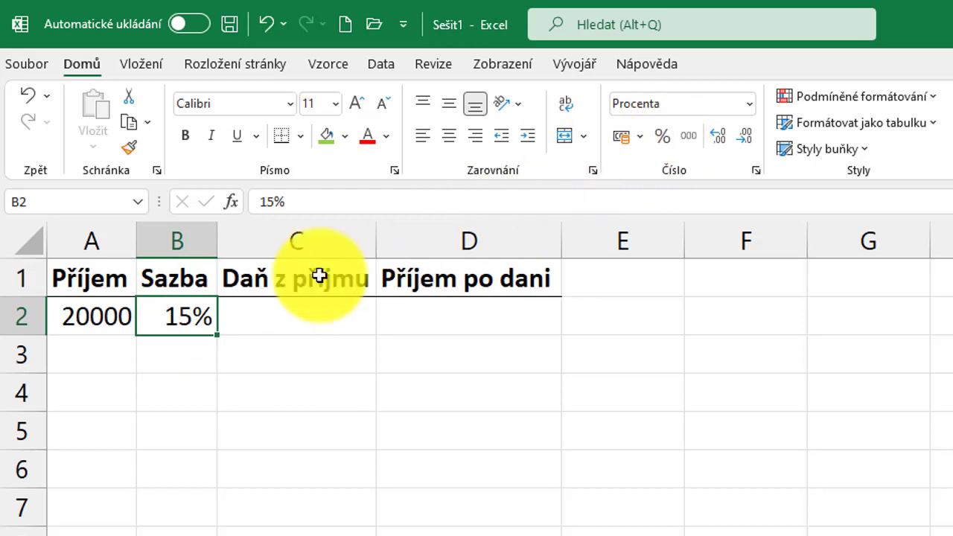
click(257, 325)
text(=)
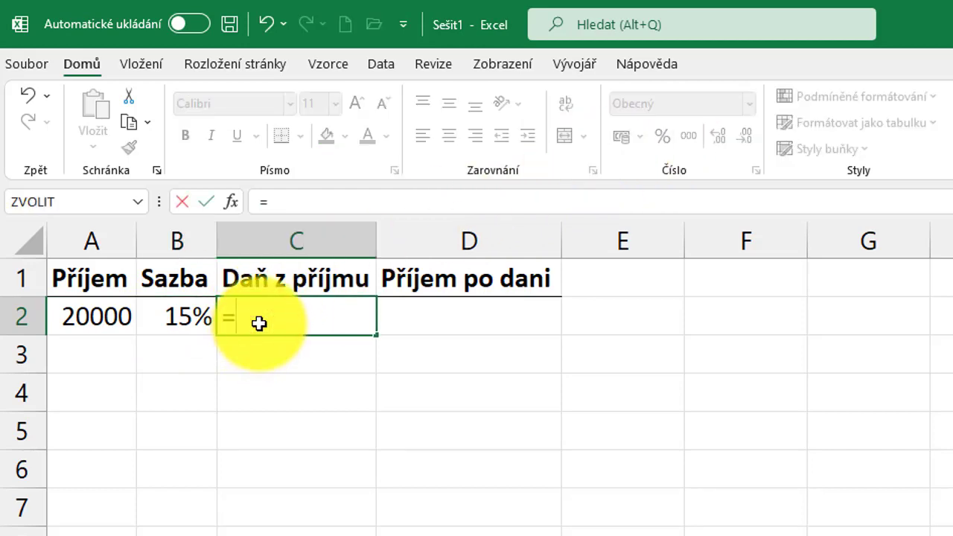
click(182, 320)
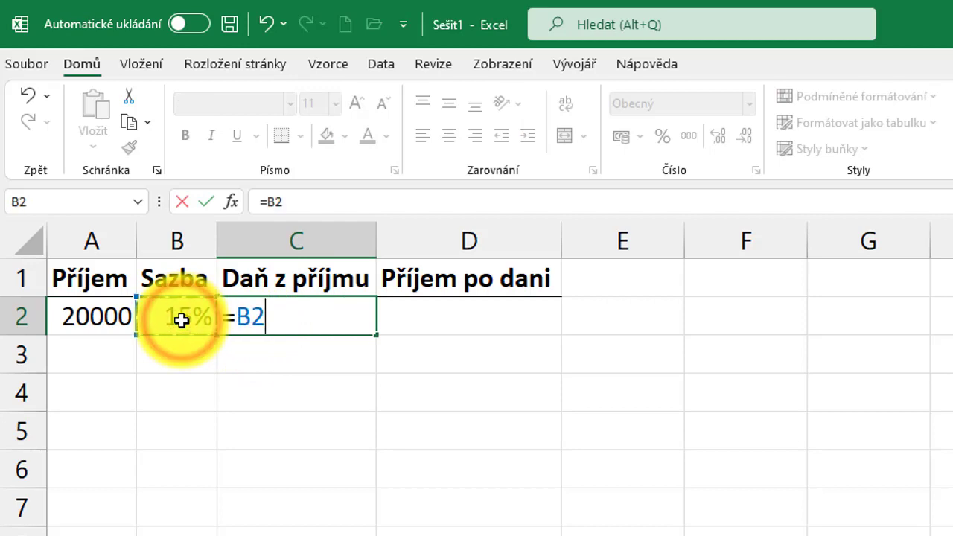
text(*)
click(70, 309)
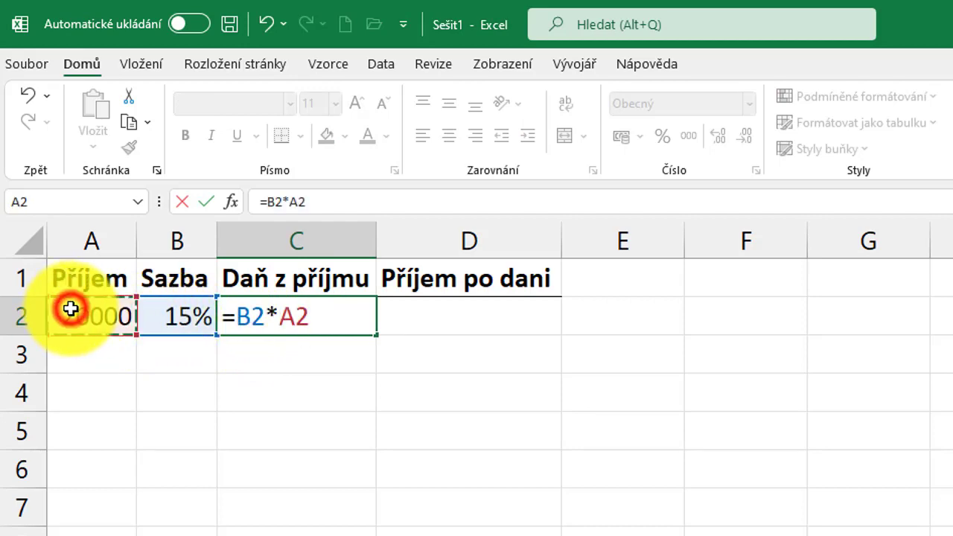
key(Return)
Step: Calculate after-tax income of 17000 in D2 with =A2-C2
click(436, 306)
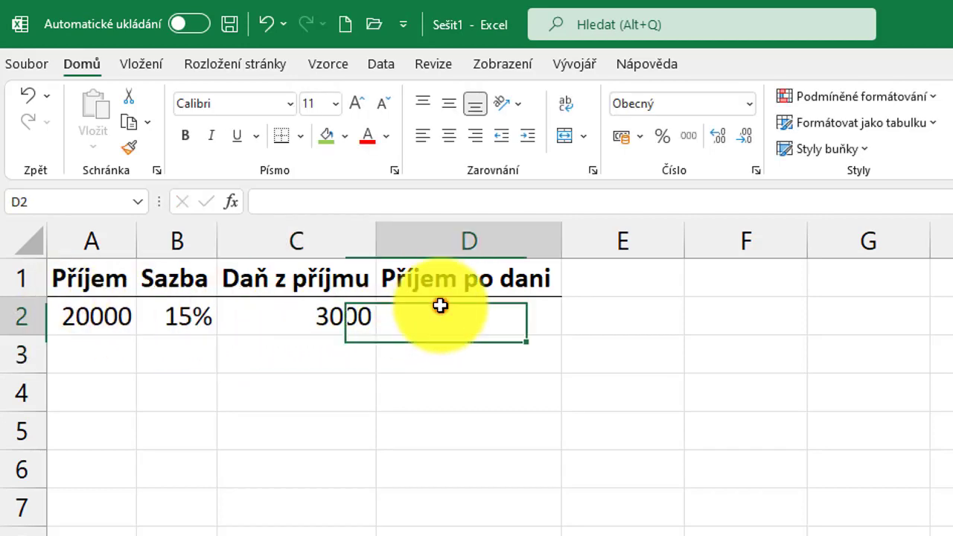
double_click(440, 305)
text(=)
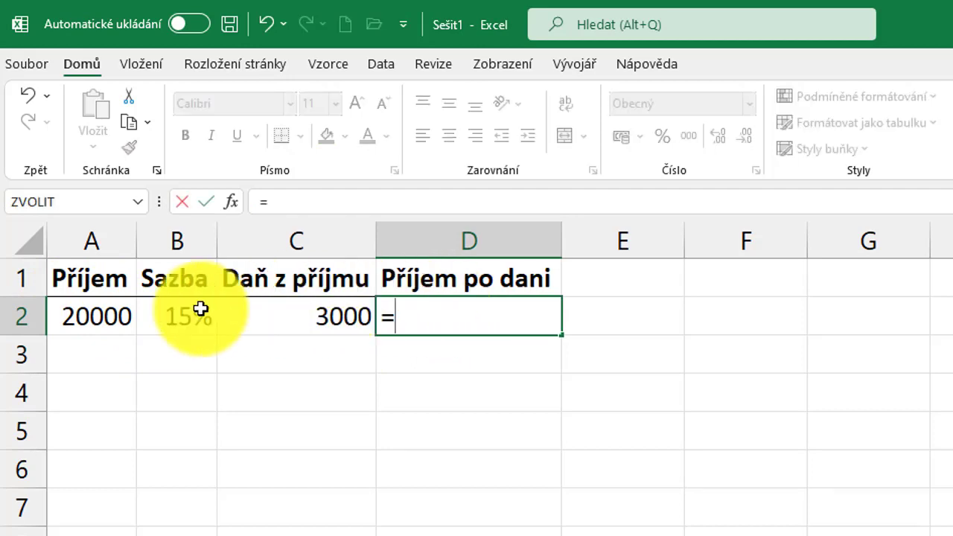
click(93, 316)
text(-)
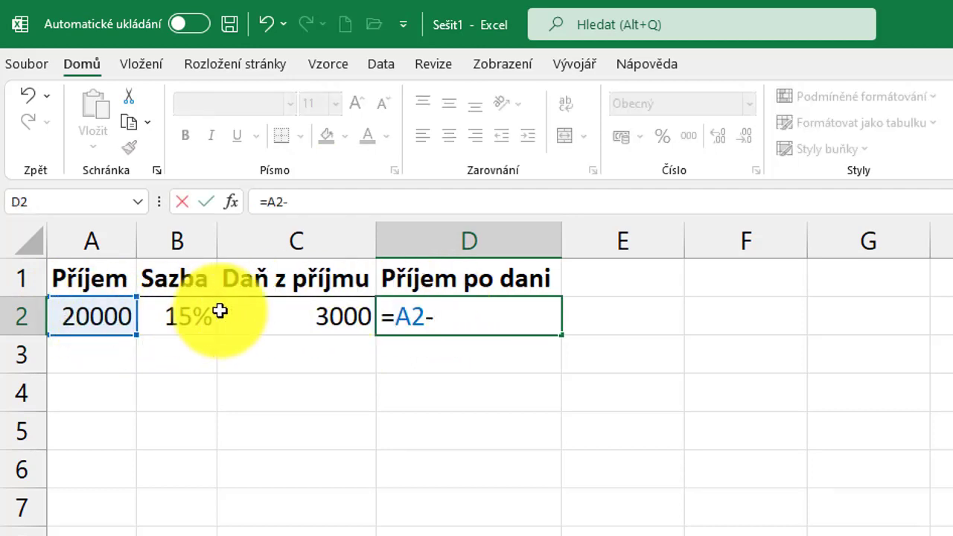
click(255, 310)
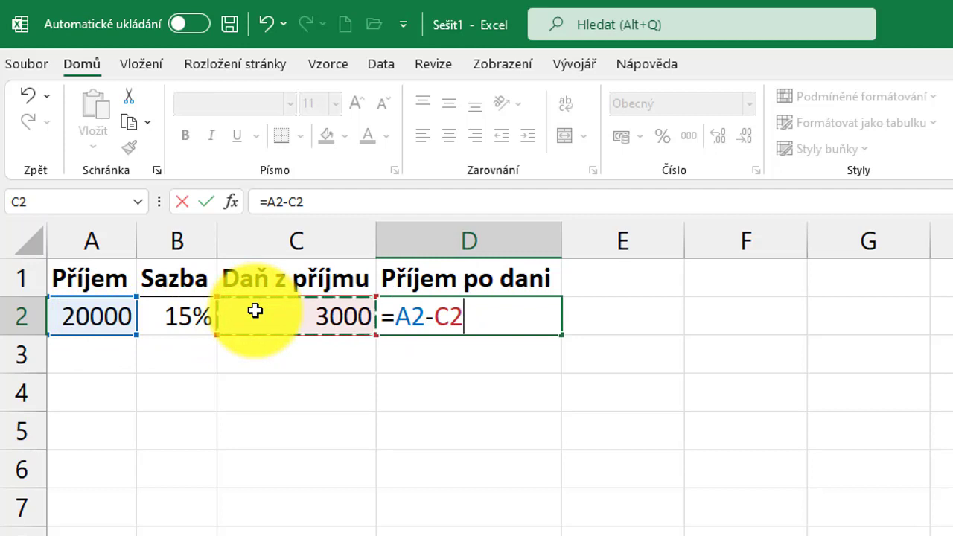
key(Return)
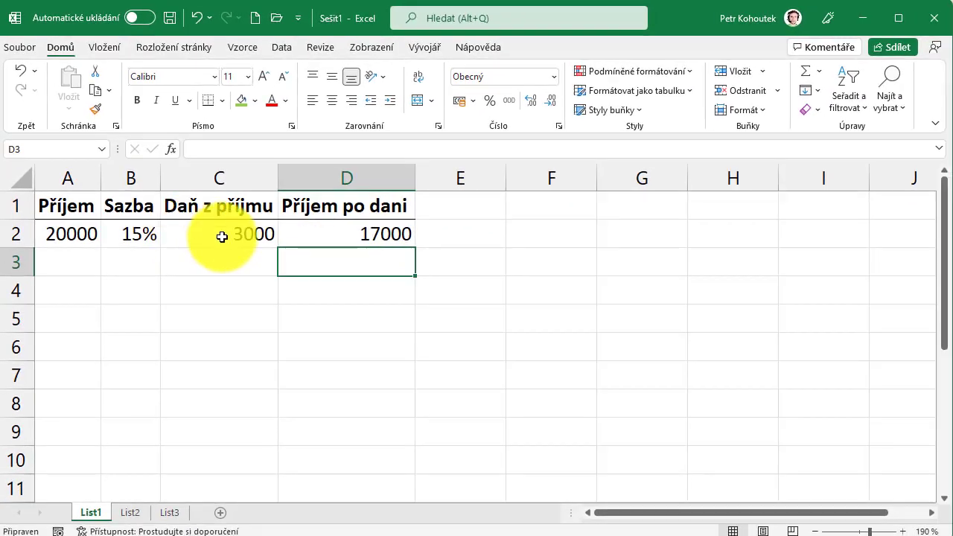
Step: Review the tax formula in C2 without changing it, then move to the List2 sheet
double_click(223, 237)
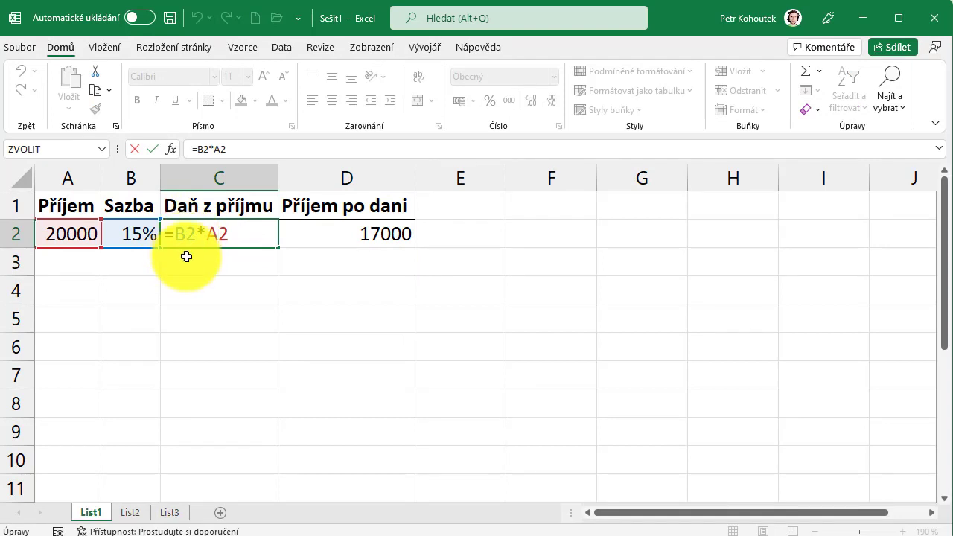
click(186, 256)
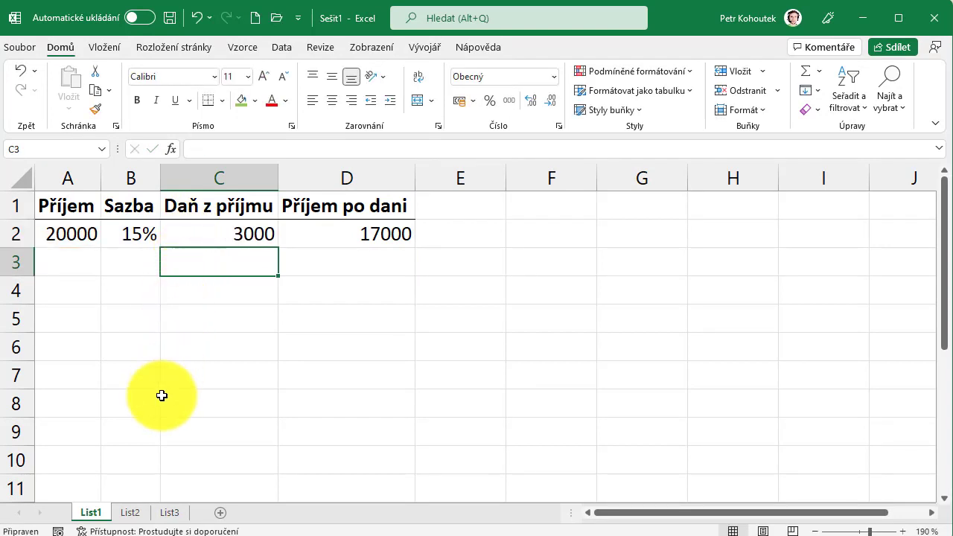
click(130, 514)
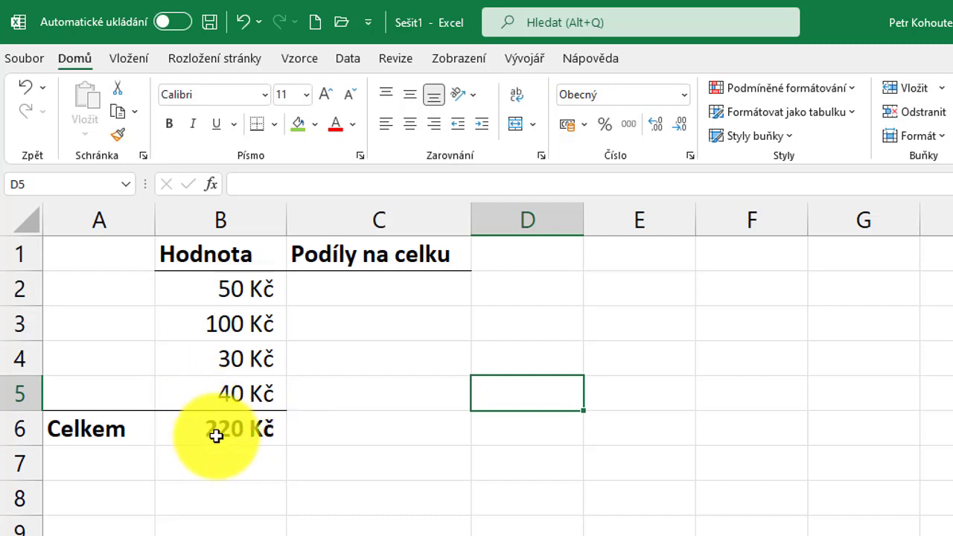
Step: Compute C2's share of the 220 Kč total with =B2/B6 and show it as a percentage
click(354, 287)
text(=)
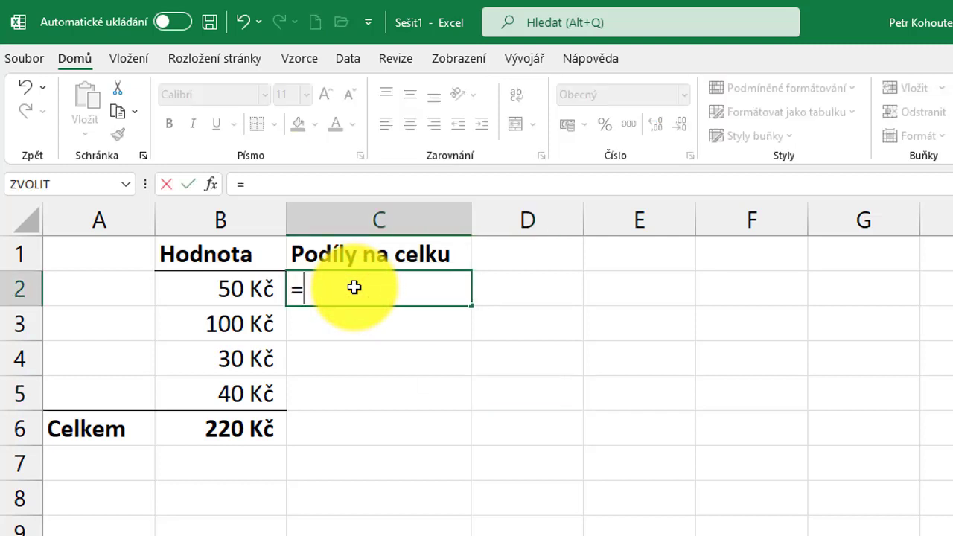
click(240, 288)
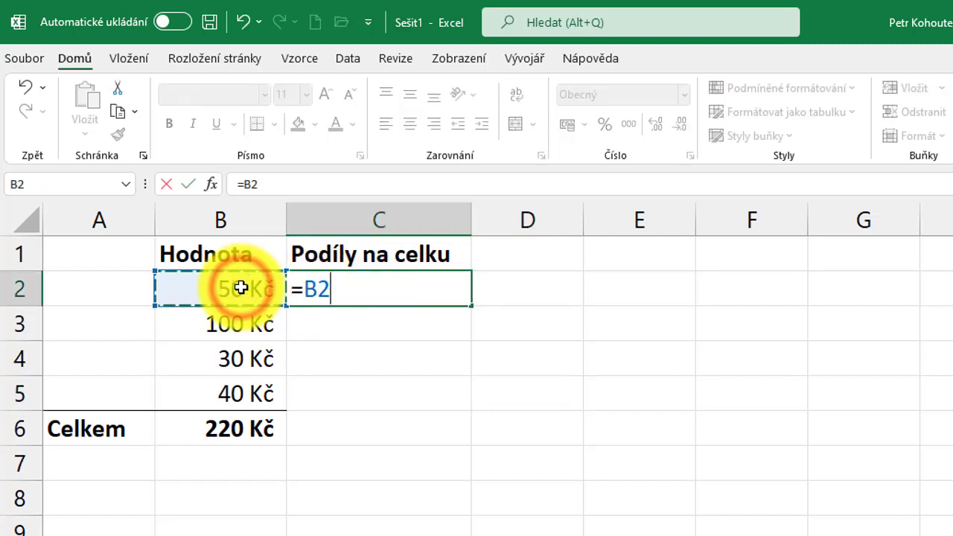
text(/)
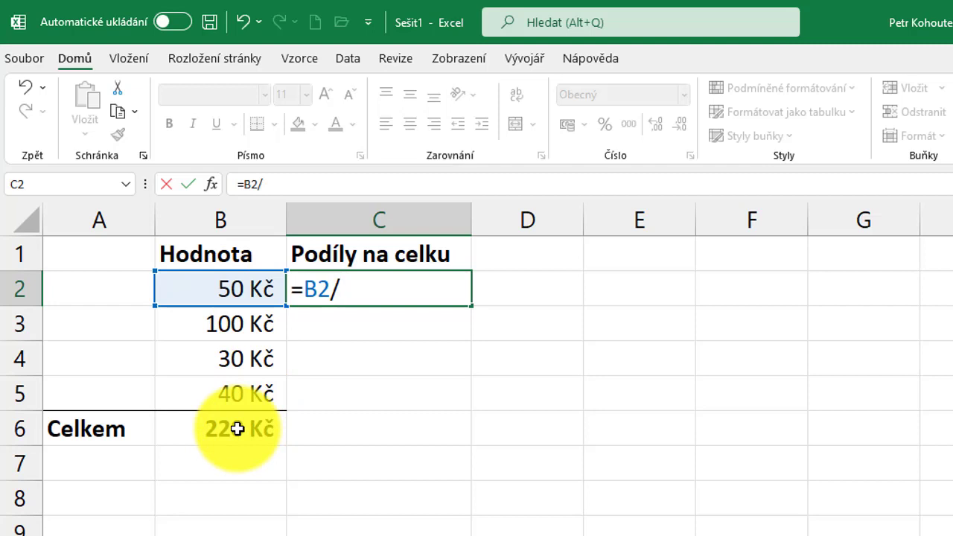
click(237, 429)
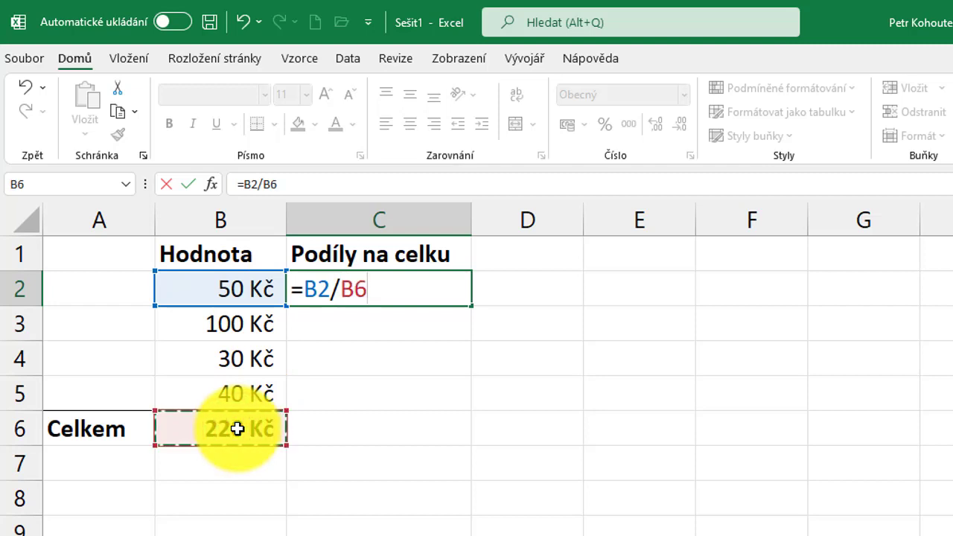
key(Return)
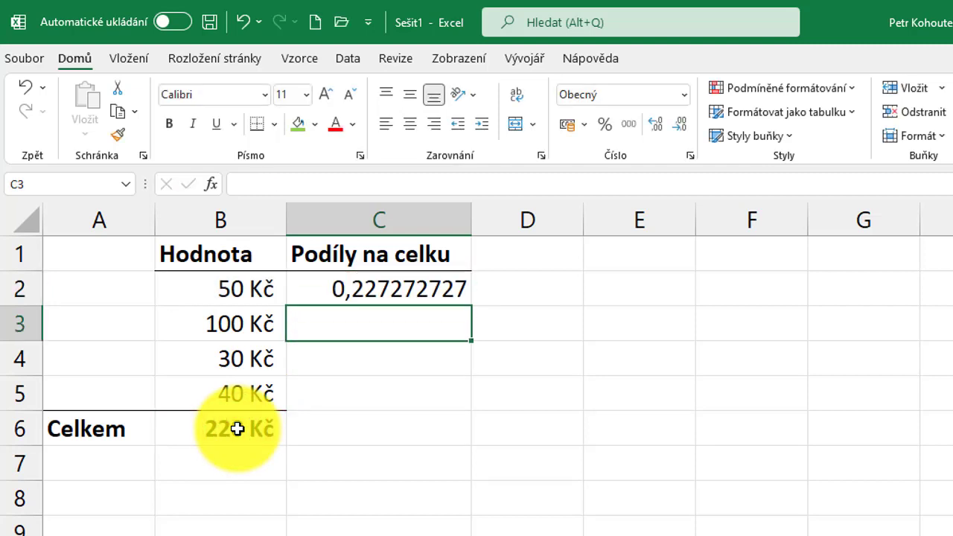
click(336, 289)
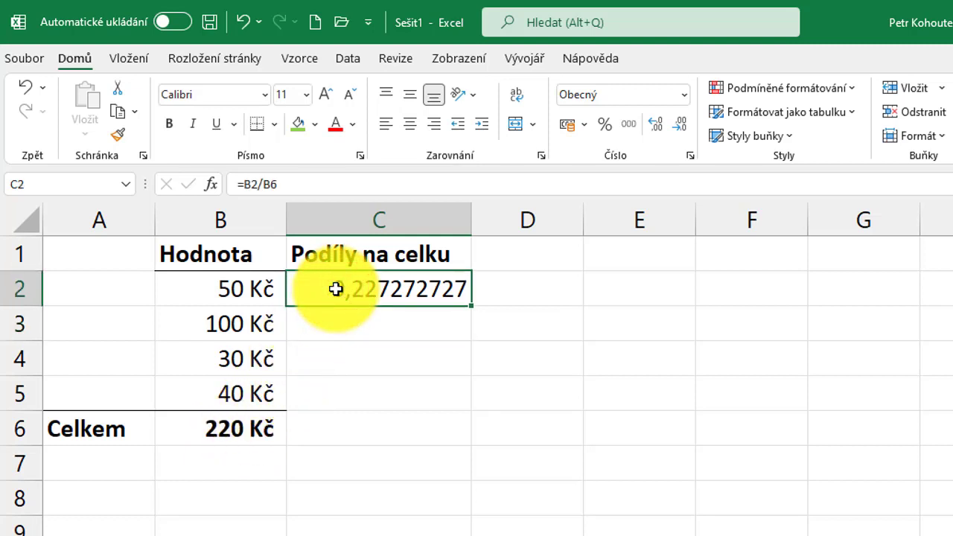
click(603, 125)
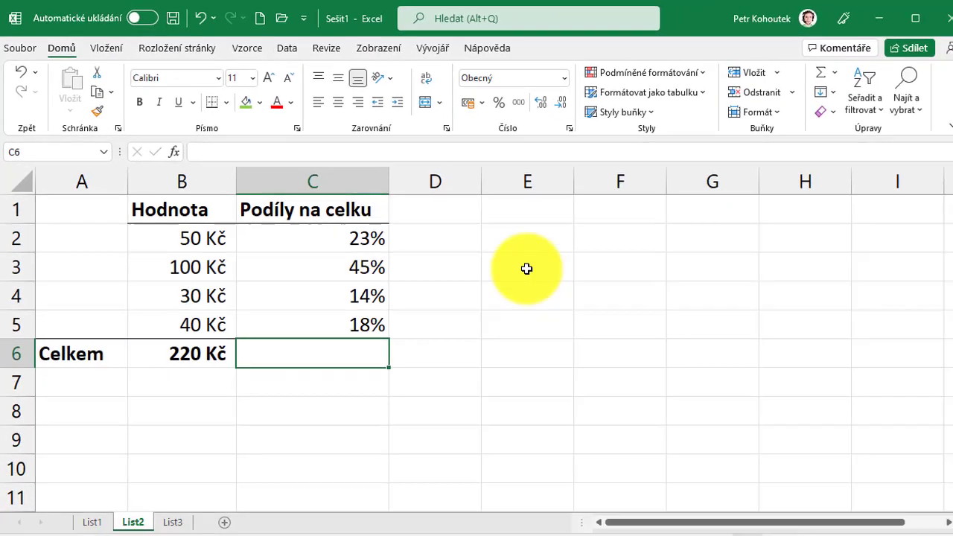
Step: AutoSum the shares to 100% in C6, toggle its format Obecný and back to percent, then show List3
click(802, 74)
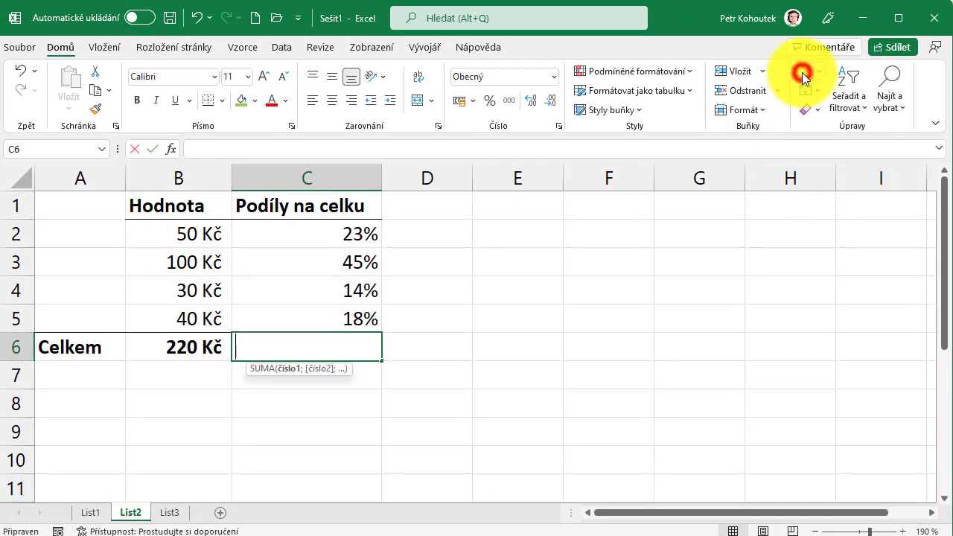
key(Return)
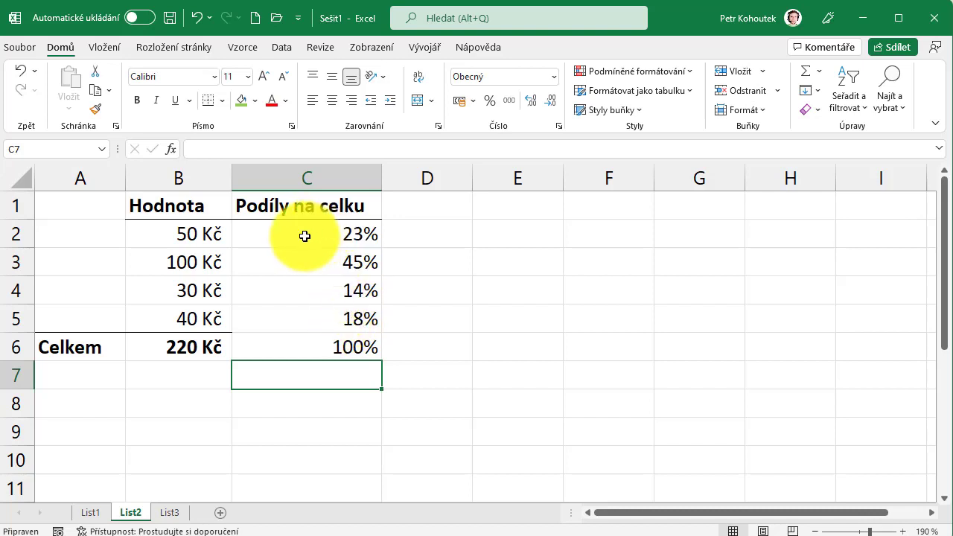
click(302, 349)
click(553, 76)
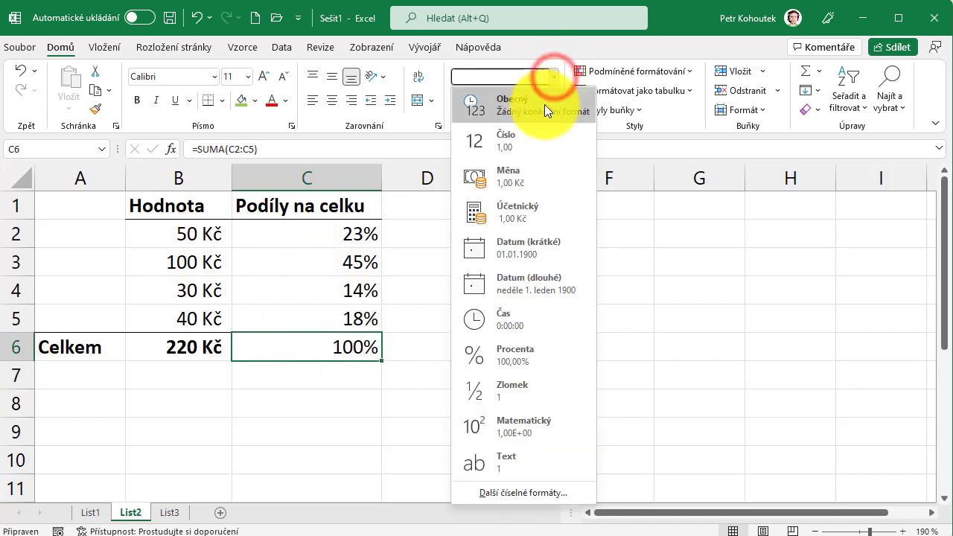
click(544, 107)
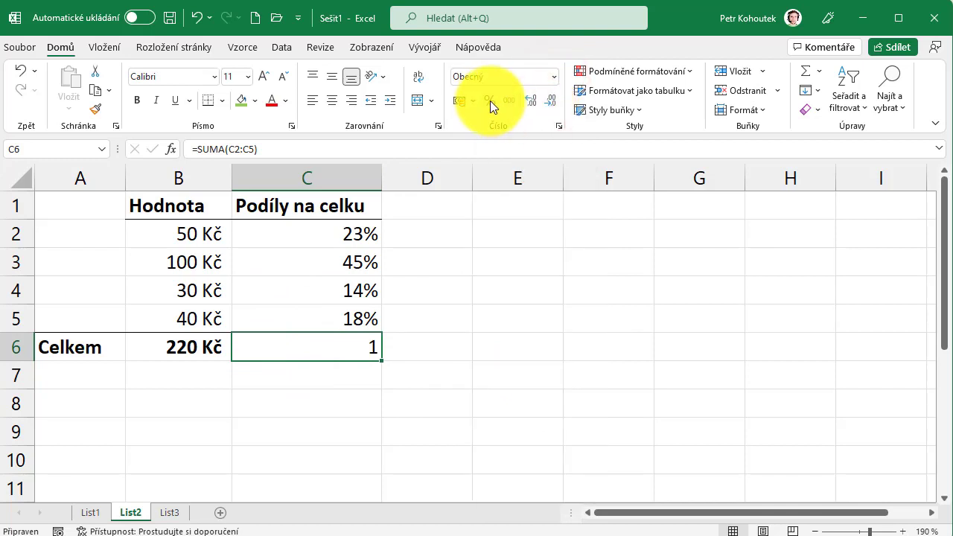
click(490, 101)
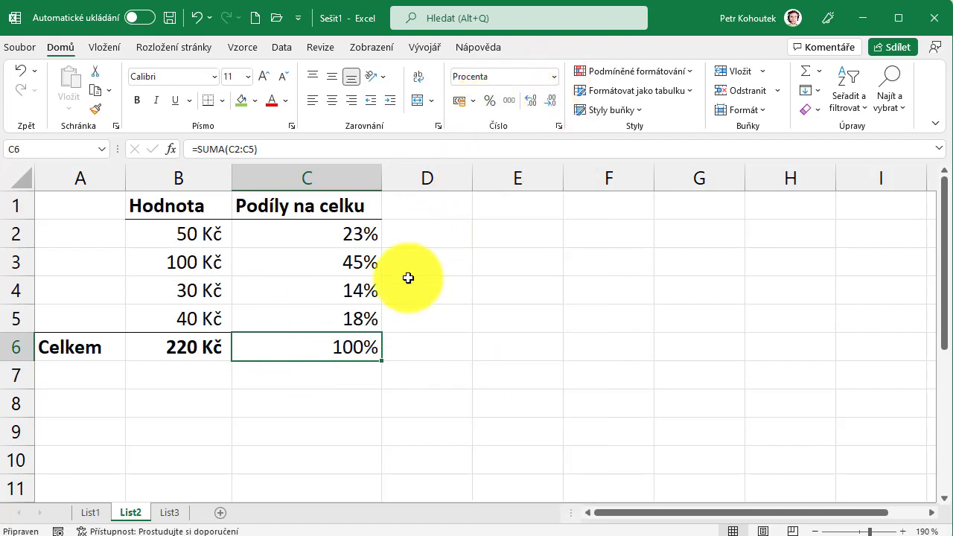
click(169, 514)
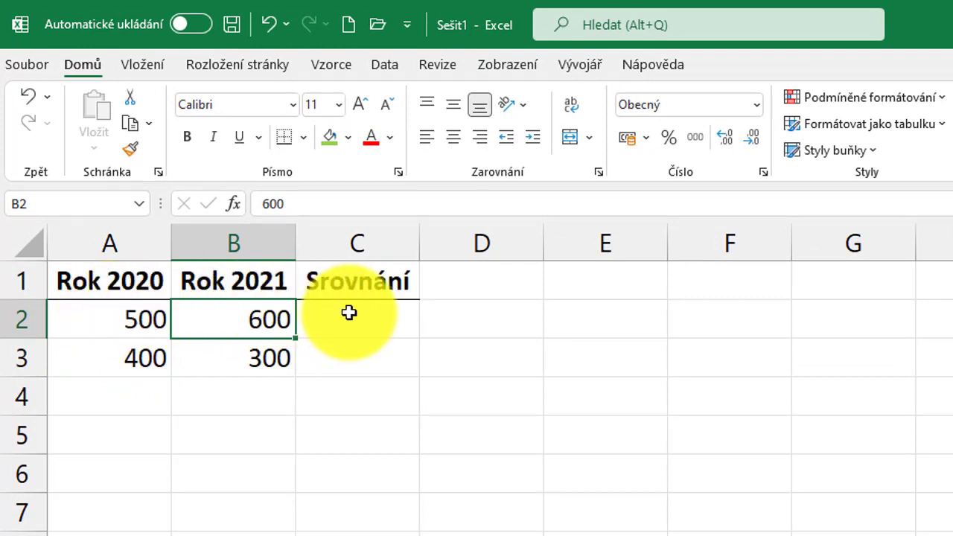
Step: Enter =B2/A2-1 in C2 and format the result as a 20% change
click(349, 313)
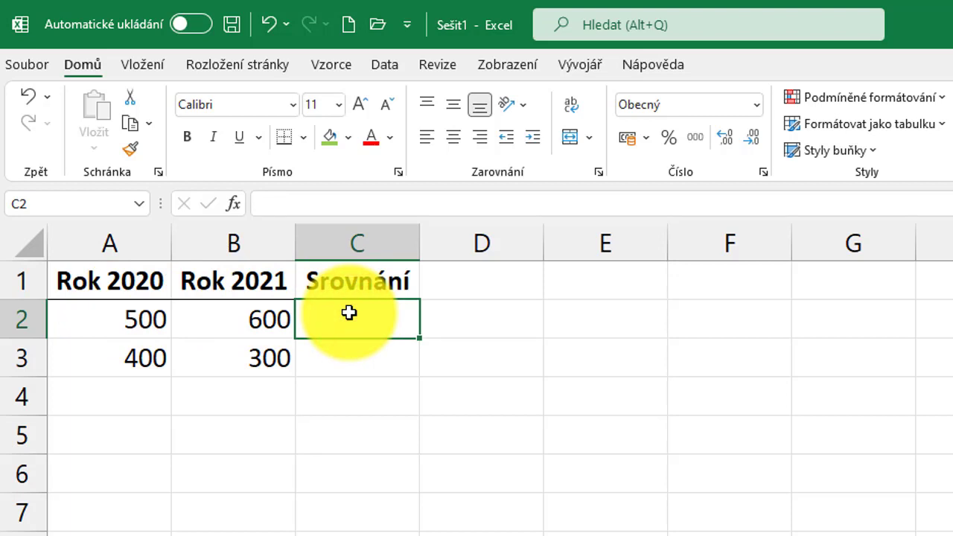
text(=)
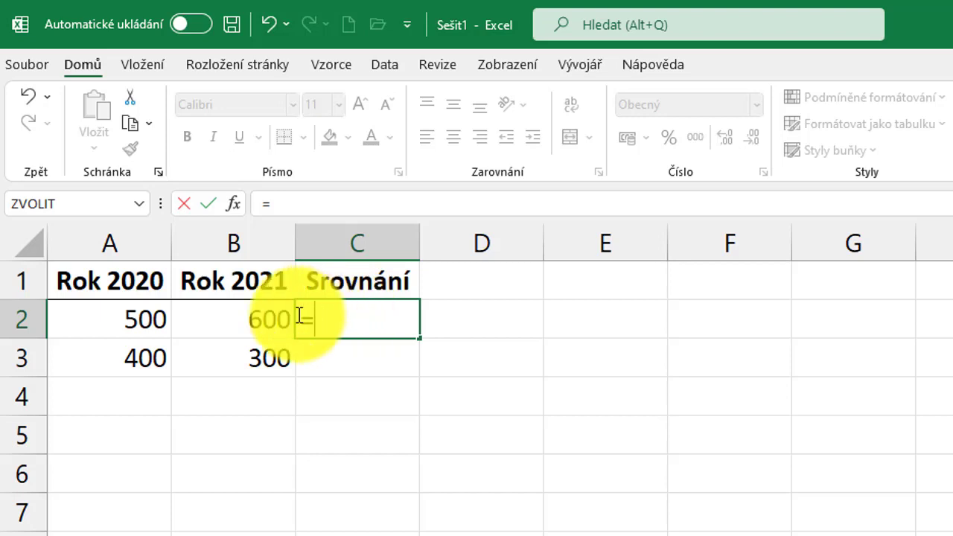
click(256, 322)
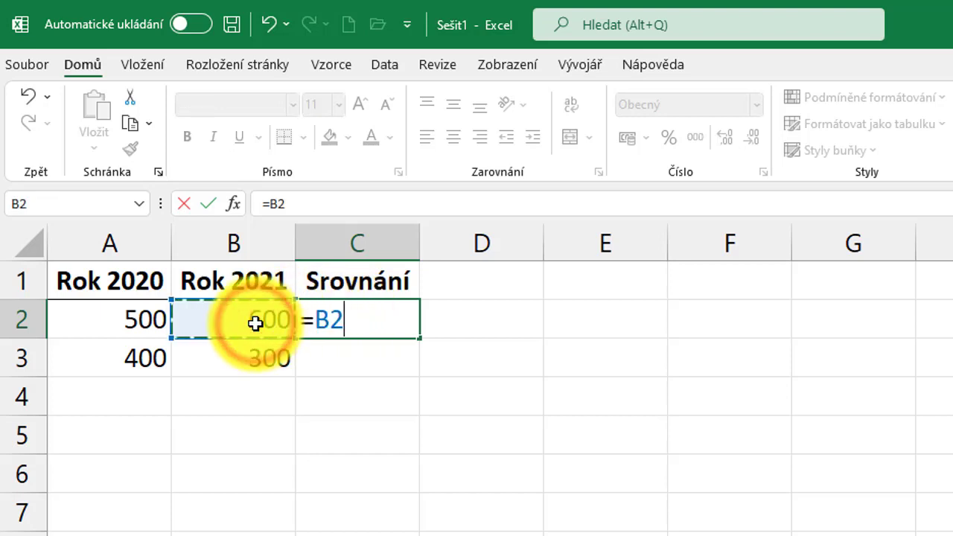
text(/)
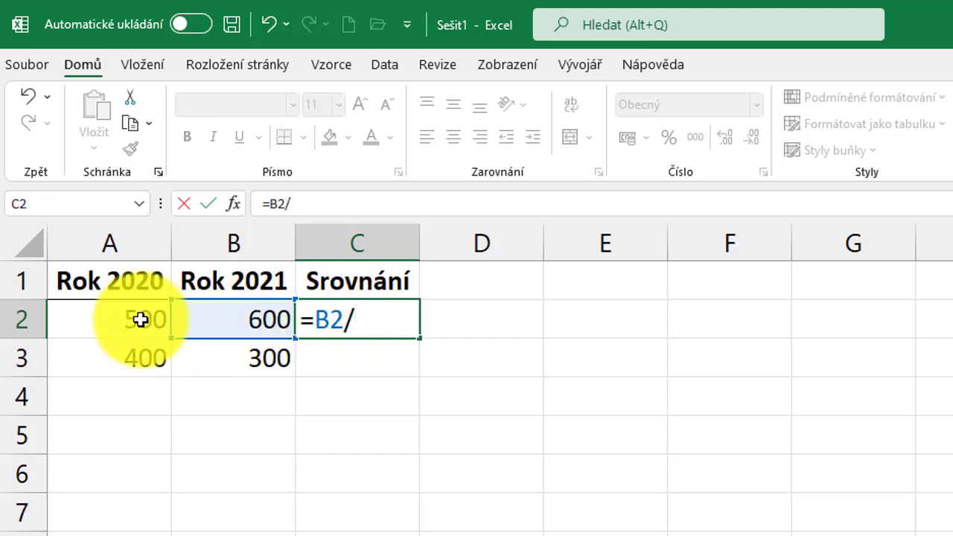
click(139, 317)
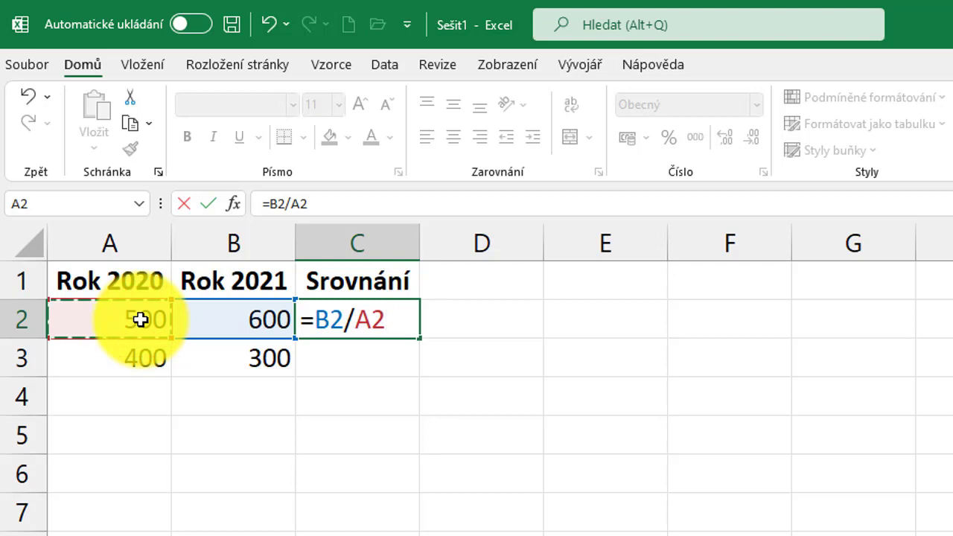
text(-)
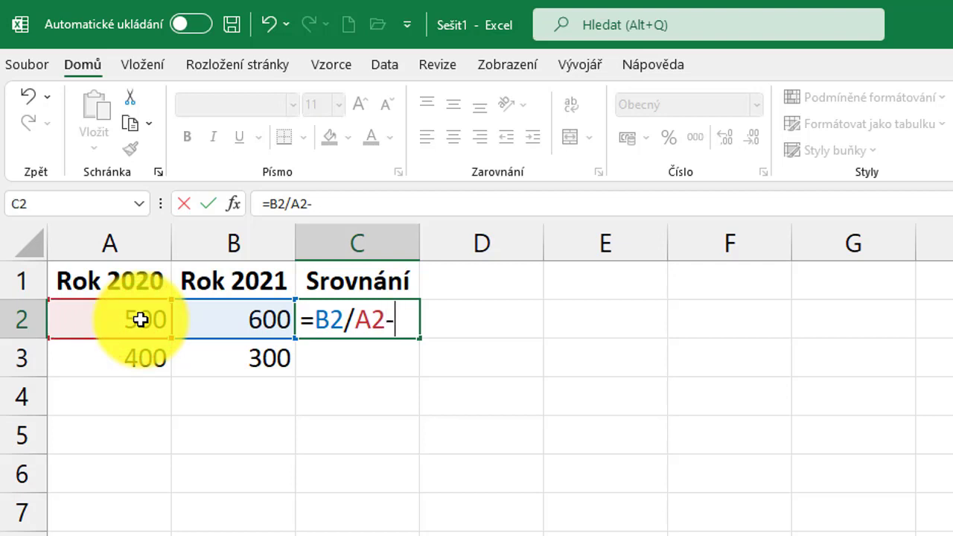
text(1)
key(Return)
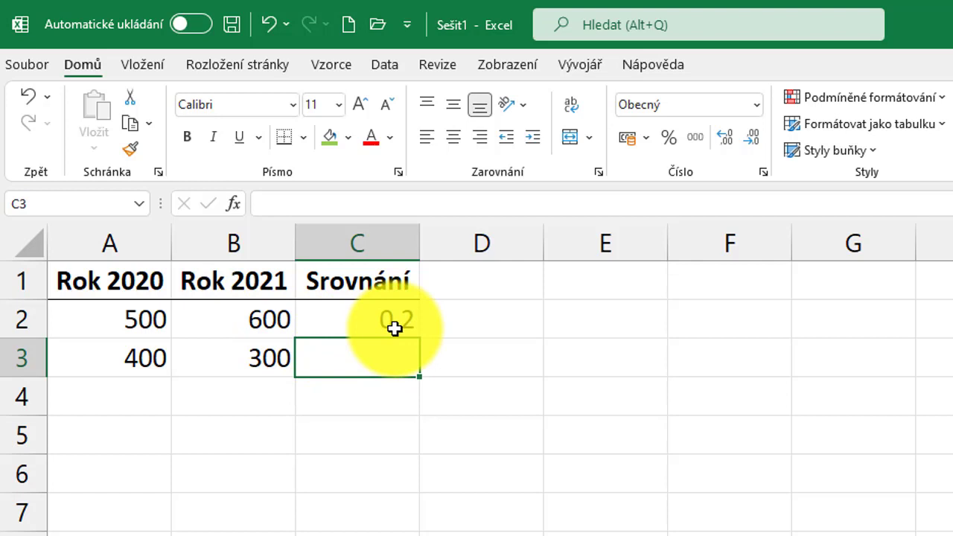
click(360, 317)
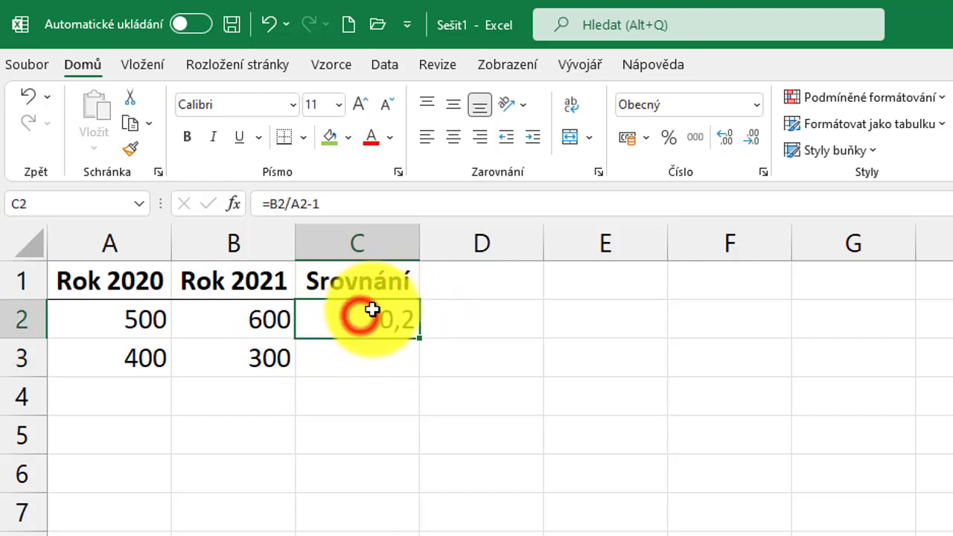
click(666, 136)
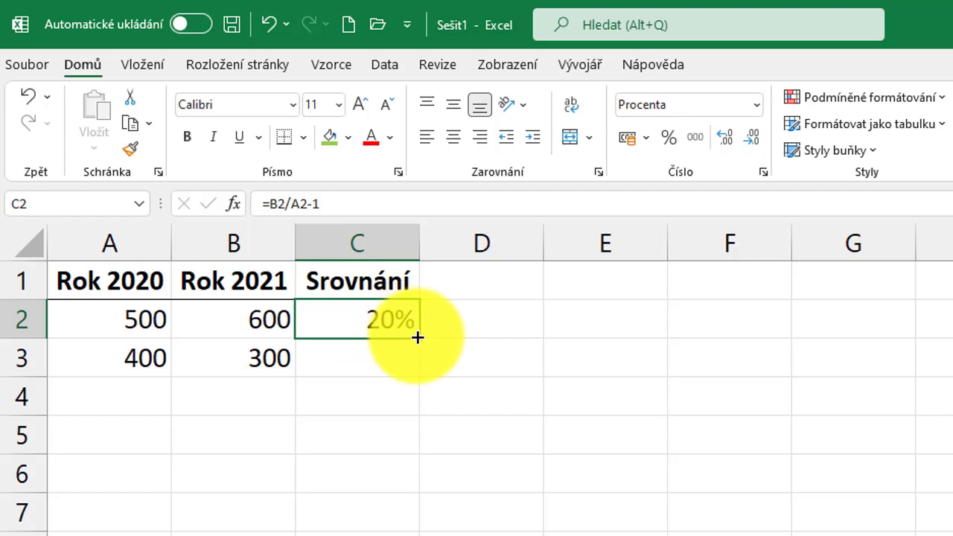
Step: Fill the change formula down to C3, giving -25%, and select cell E5
drag(417, 337, 418, 349)
drag(415, 364, 414, 364)
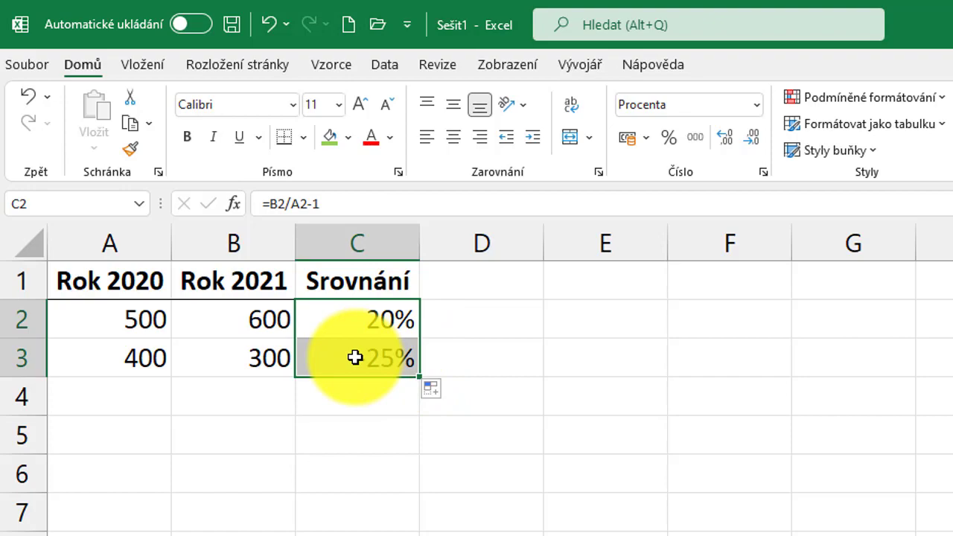
click(355, 357)
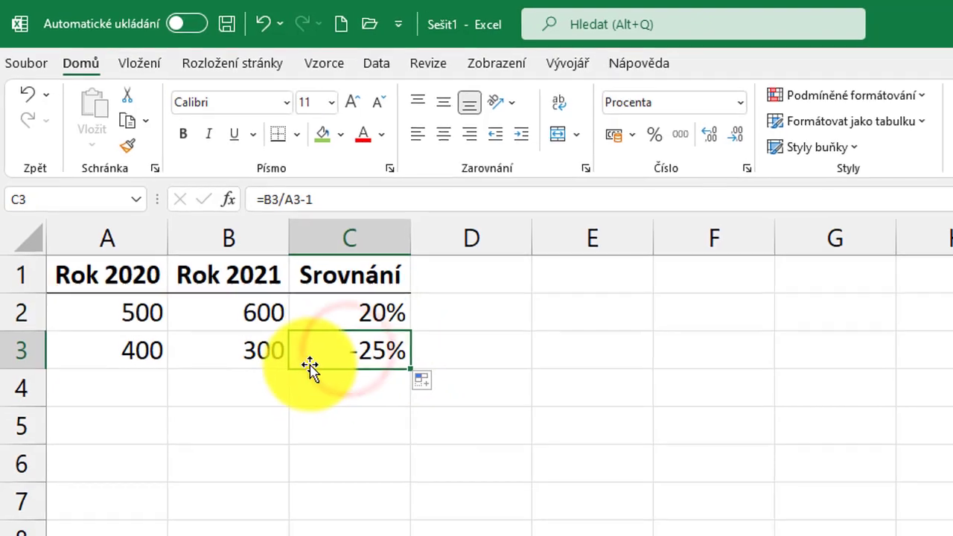
click(481, 342)
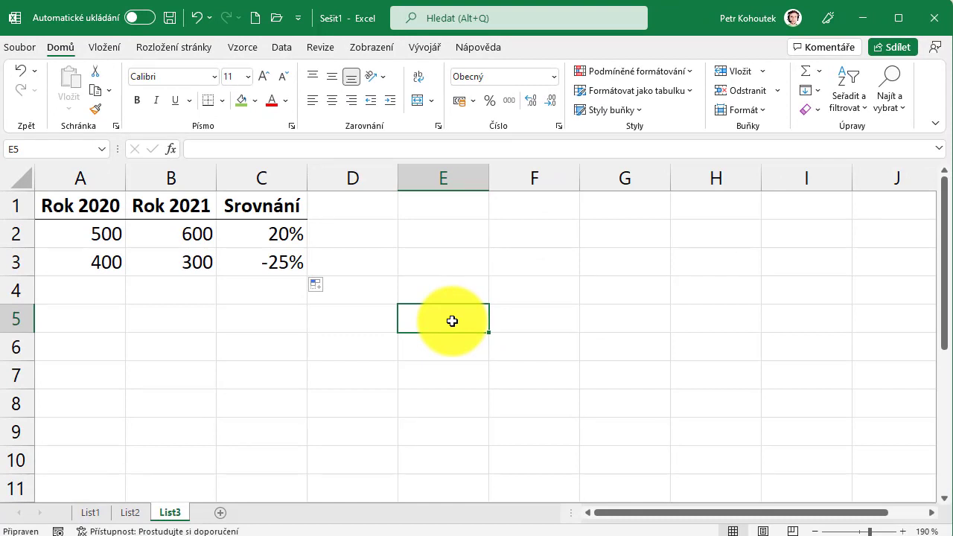
Step: Enter 50% directly into E5 using the percent sign
text(50)
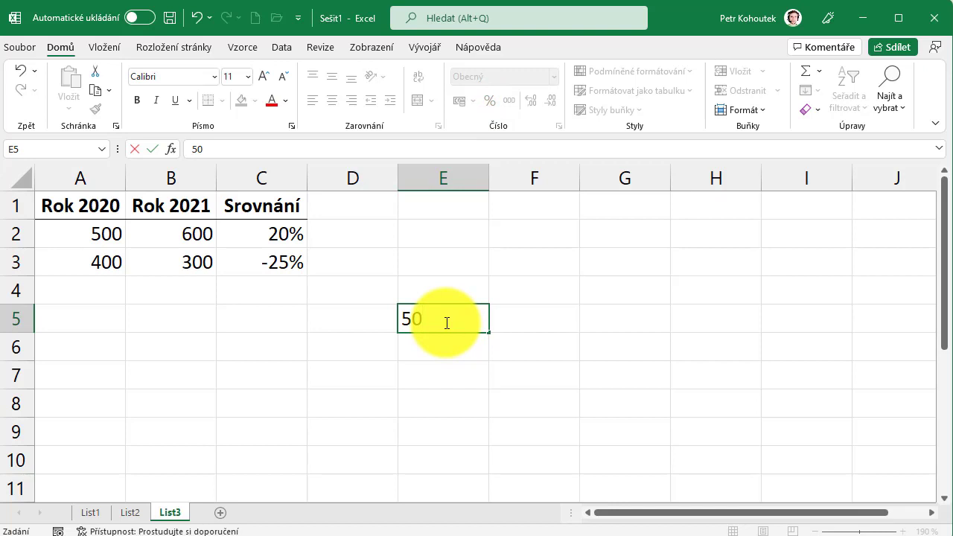
text(%)
key(Return)
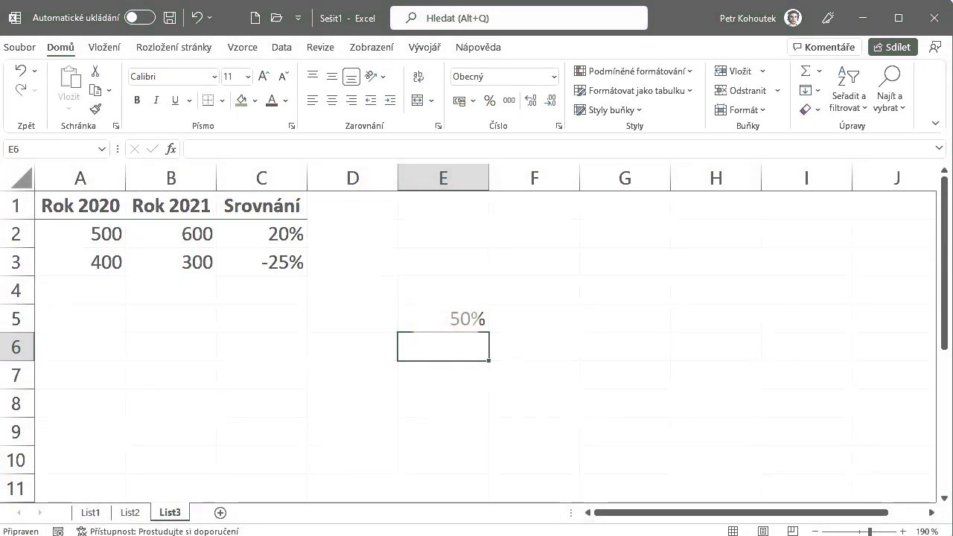